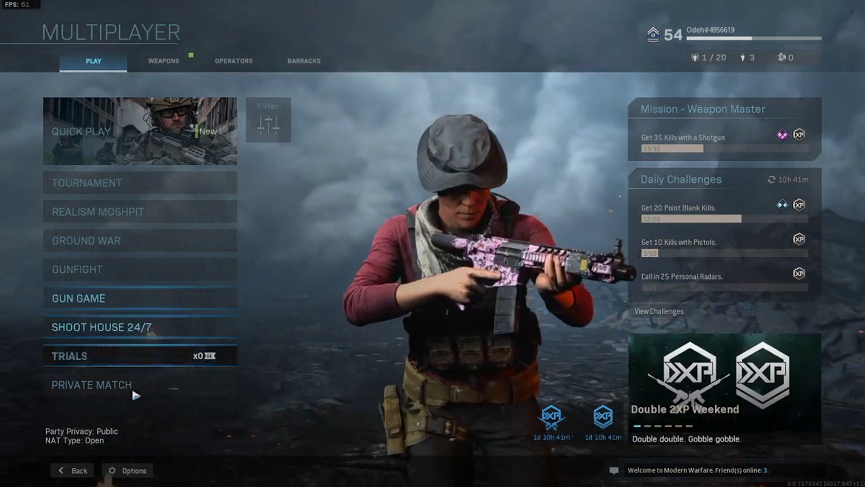
# In the General options, reset Field of View to 120.
pyautogui.click(125, 470)
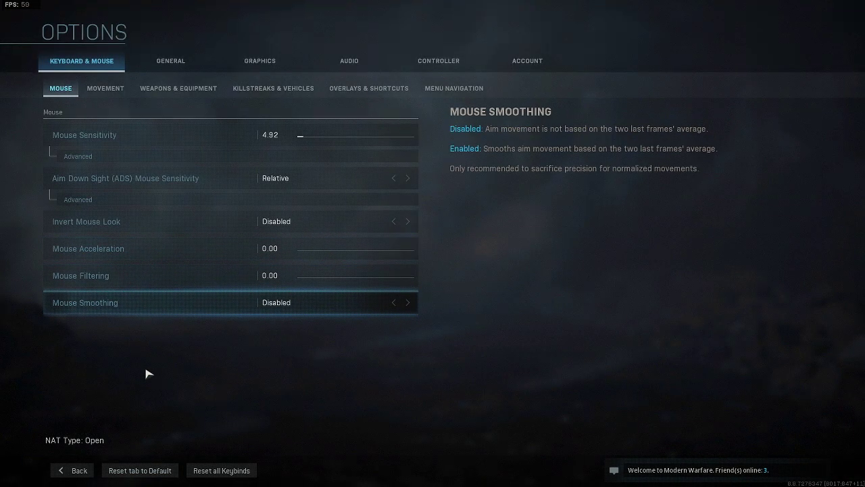
pyautogui.click(169, 61)
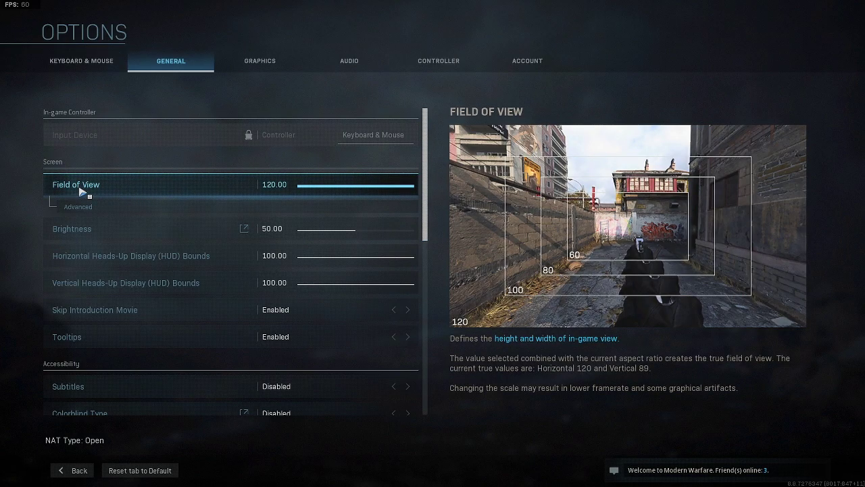
pyautogui.click(368, 186)
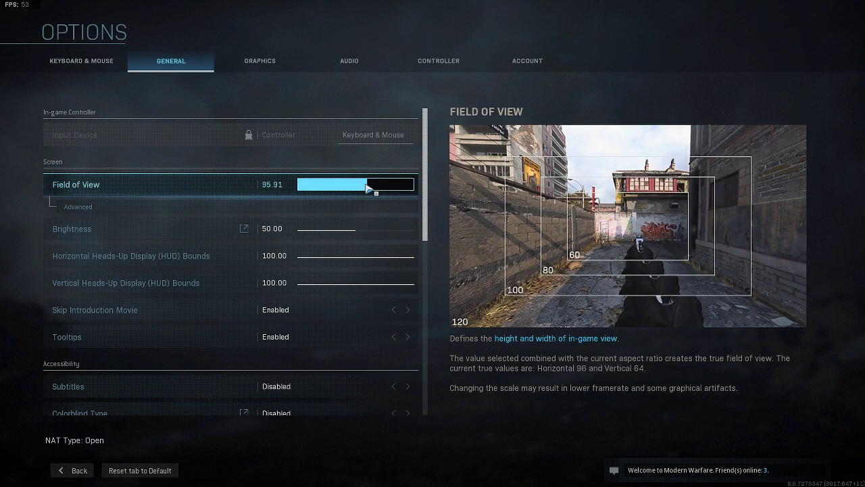
pyautogui.rightClick(358, 192)
pyautogui.click(378, 207)
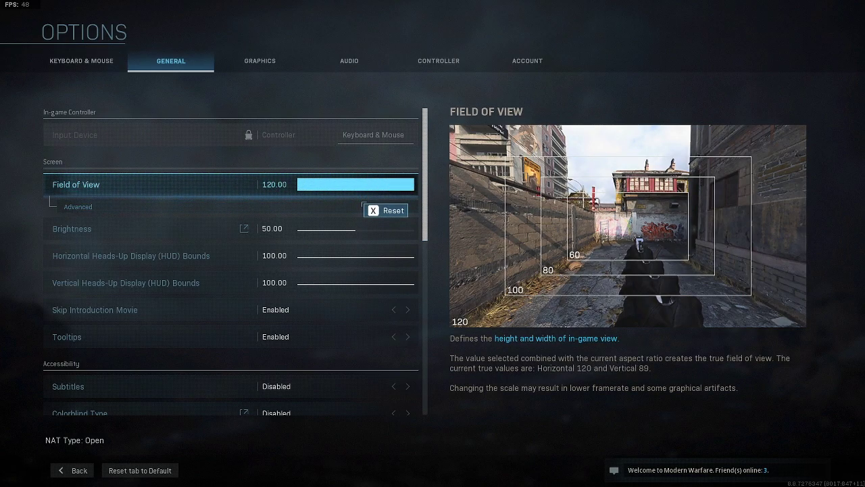
# Expand the advanced Field of View settings so ADS Field of View shows.
pyautogui.rightClick(409, 181)
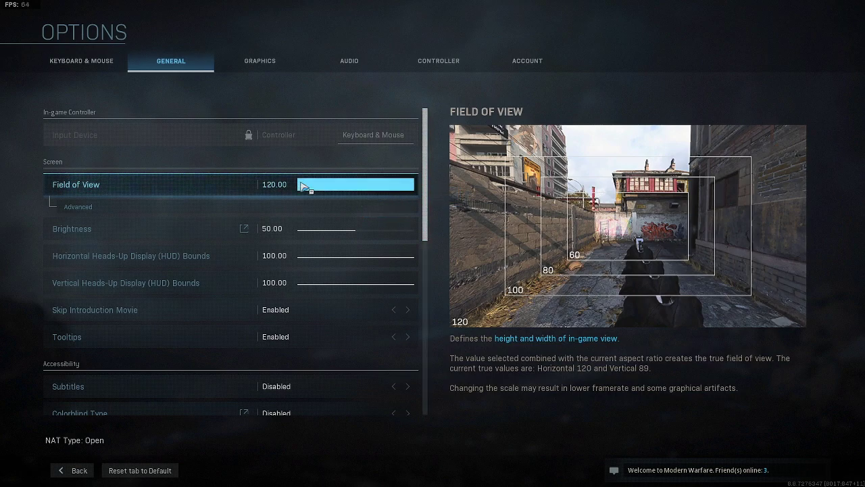
pyautogui.click(75, 208)
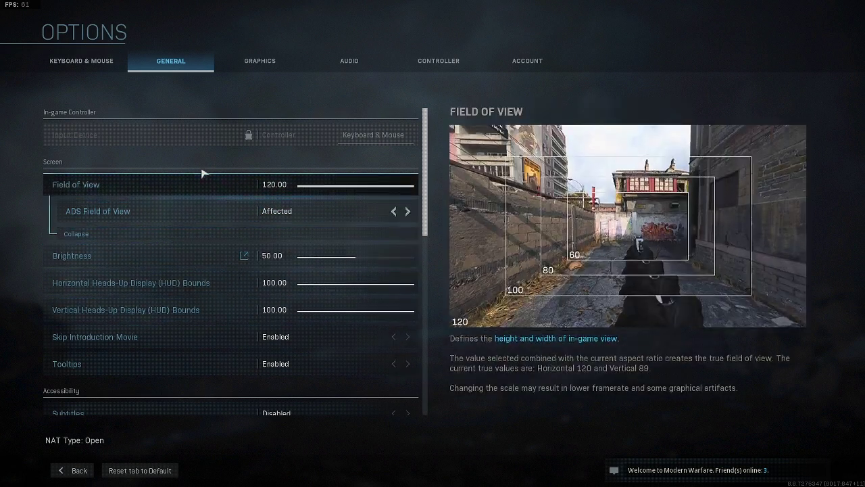
pyautogui.click(264, 68)
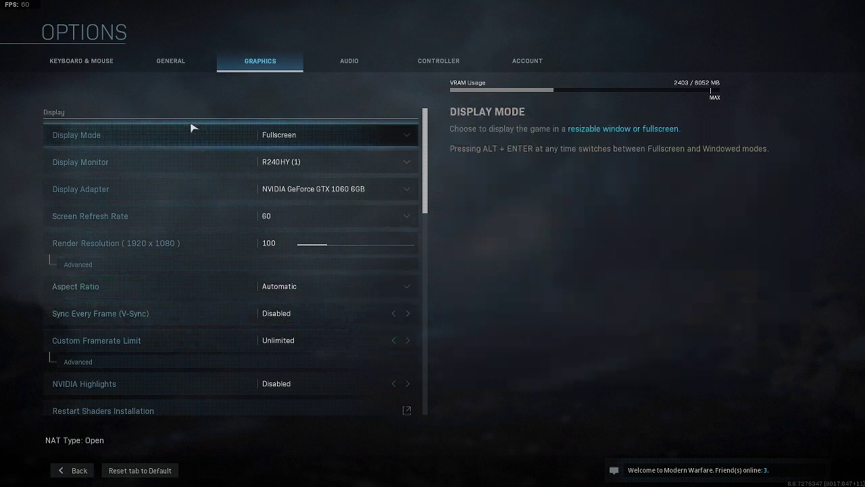
# Keep Display Mode on Fullscreen and leave Render Resolution at 100.
pyautogui.click(305, 133)
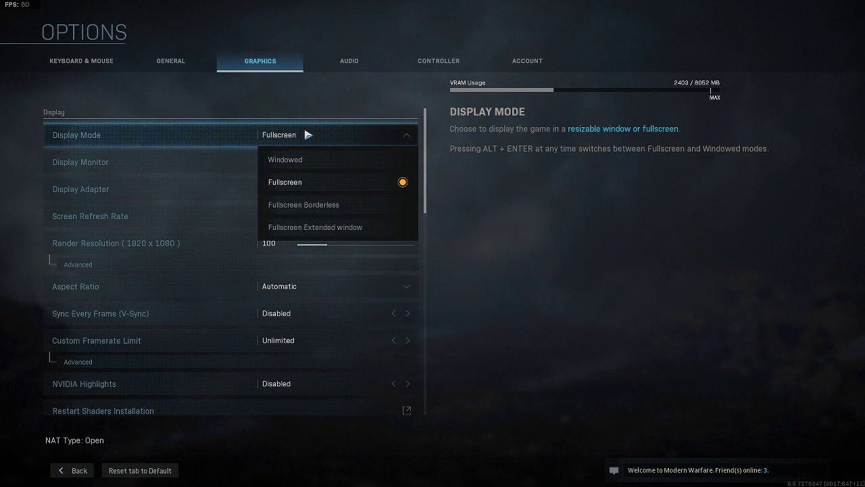
pyautogui.click(296, 183)
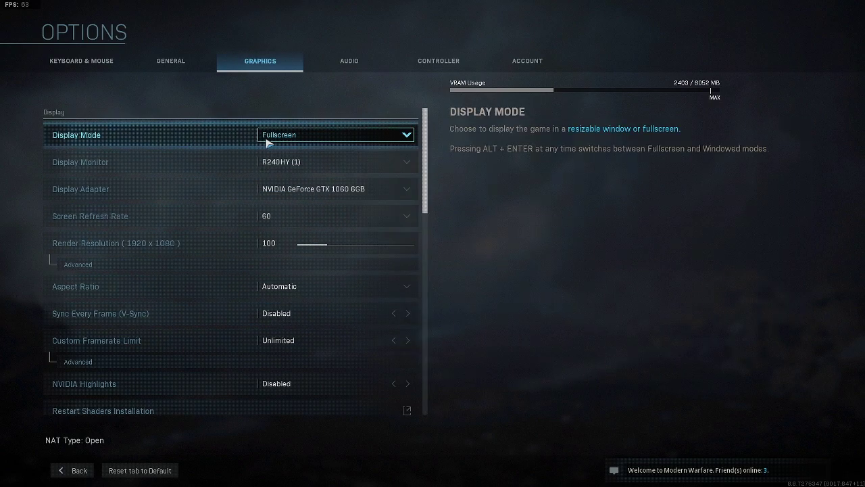
pyautogui.click(302, 139)
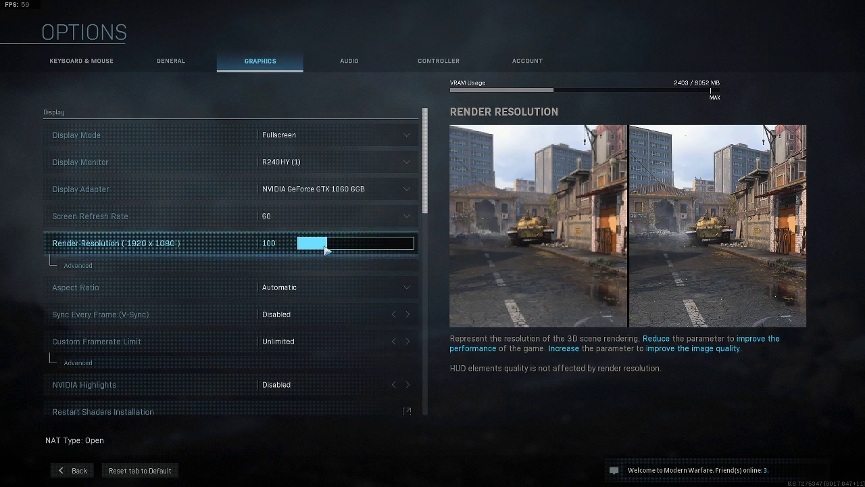
pyautogui.moveTo(329, 249)
pyautogui.mouseDown()
pyautogui.moveTo(388, 245)
pyautogui.moveTo(327, 245)
pyautogui.mouseUp()
# Expand the advanced options and keep Display Resolution at 1920x1080.
pyautogui.click(72, 263)
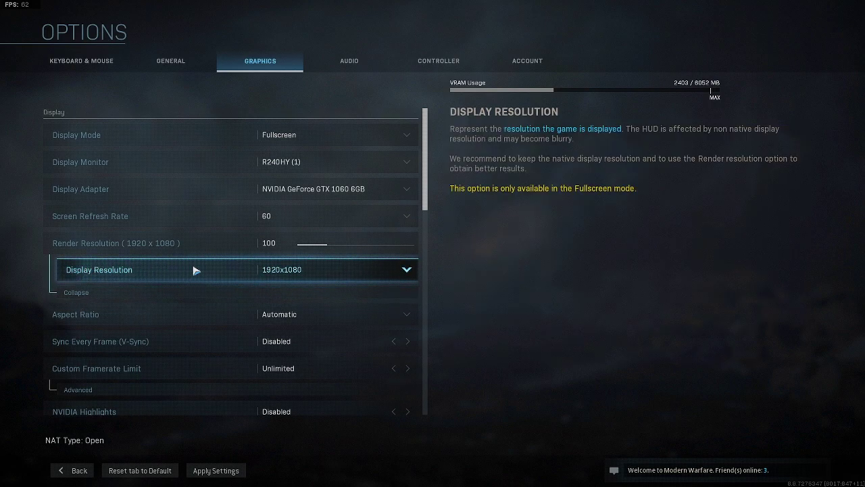
pyautogui.click(306, 274)
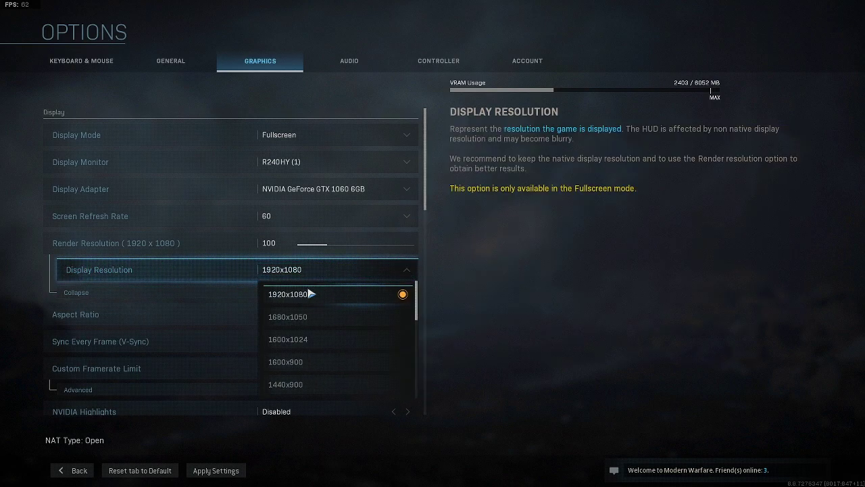
pyautogui.click(363, 349)
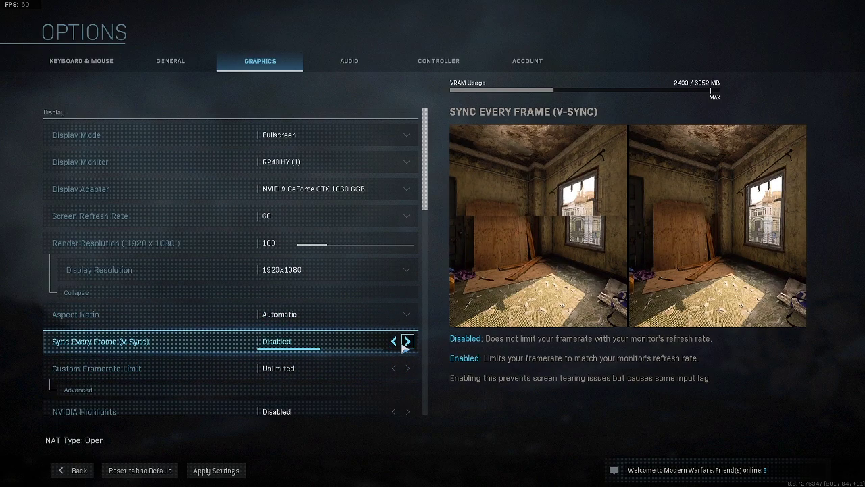
pyautogui.scroll(-3, 206, 291)
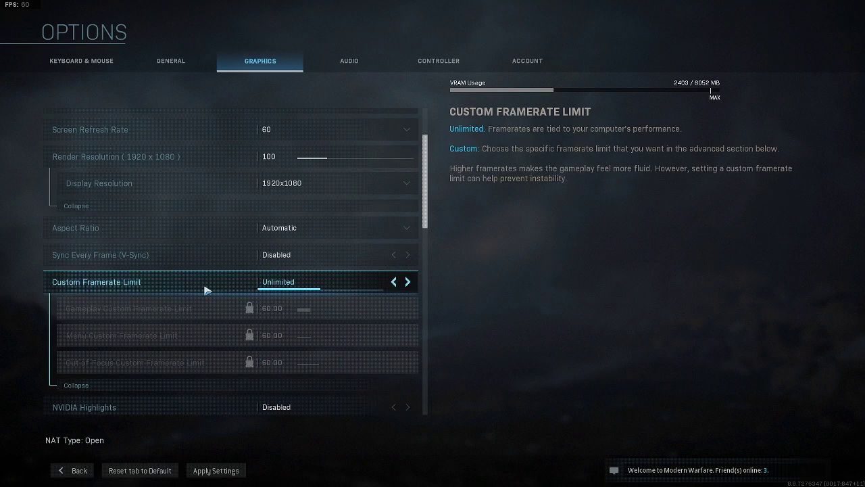
pyautogui.click(394, 281)
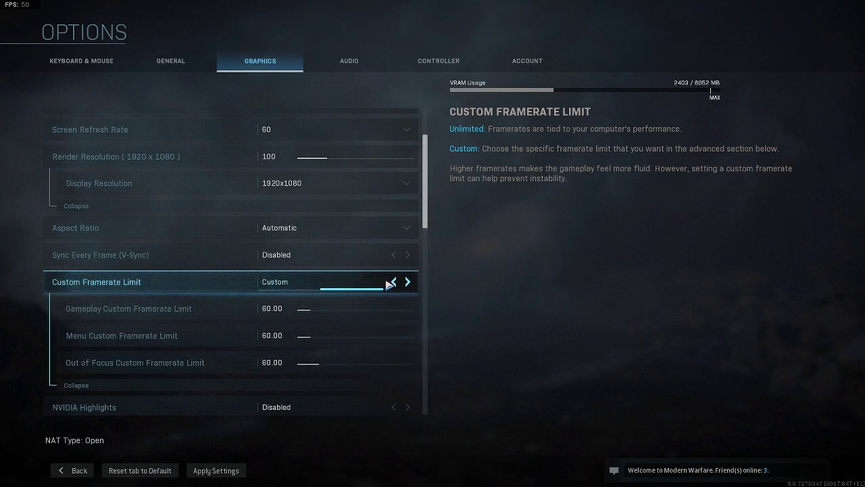
pyautogui.click(393, 283)
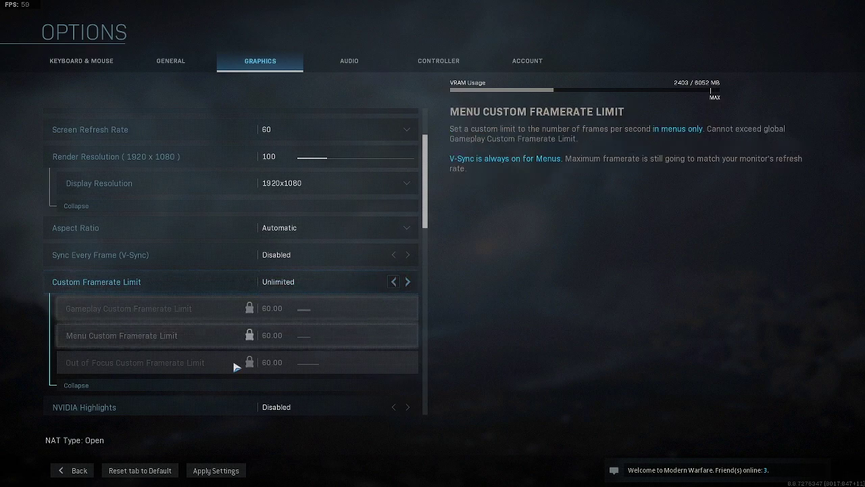
pyautogui.scroll(-3, 241, 361)
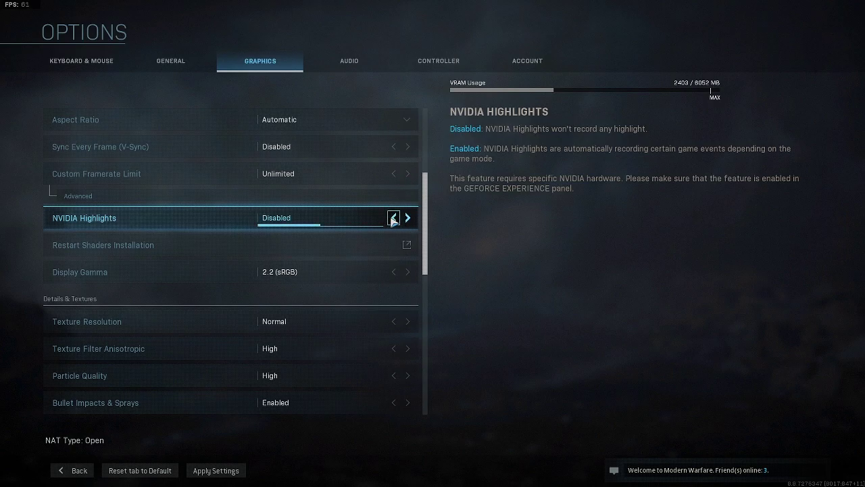
# Compare Texture Resolution at Low, Very Low and Normal for VRAM use, finishing on Normal.
pyautogui.scroll(-3, 185, 199)
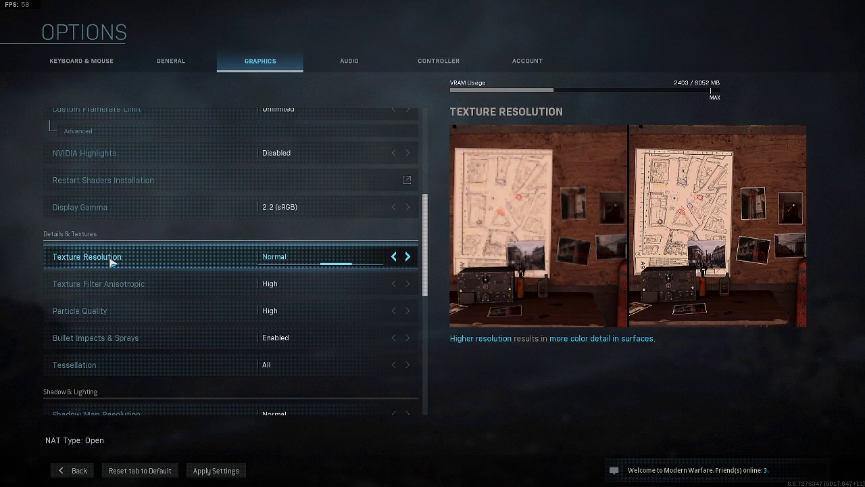
pyautogui.click(408, 259)
pyautogui.click(409, 256)
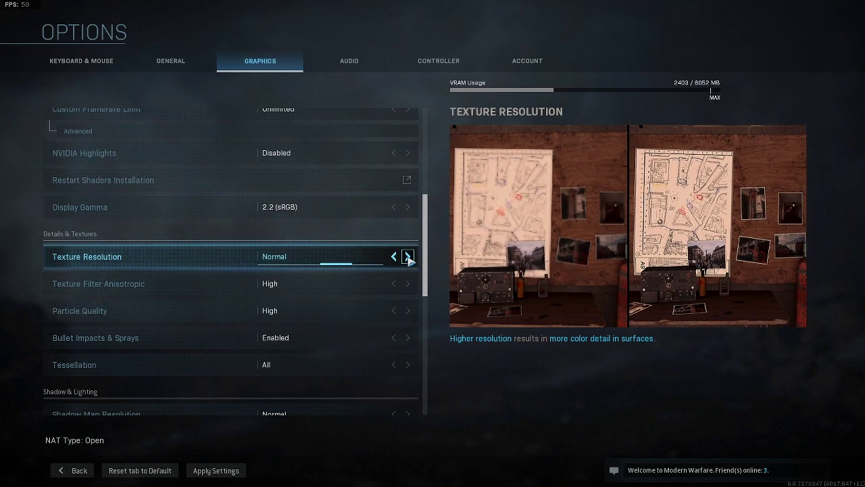
pyautogui.click(407, 257)
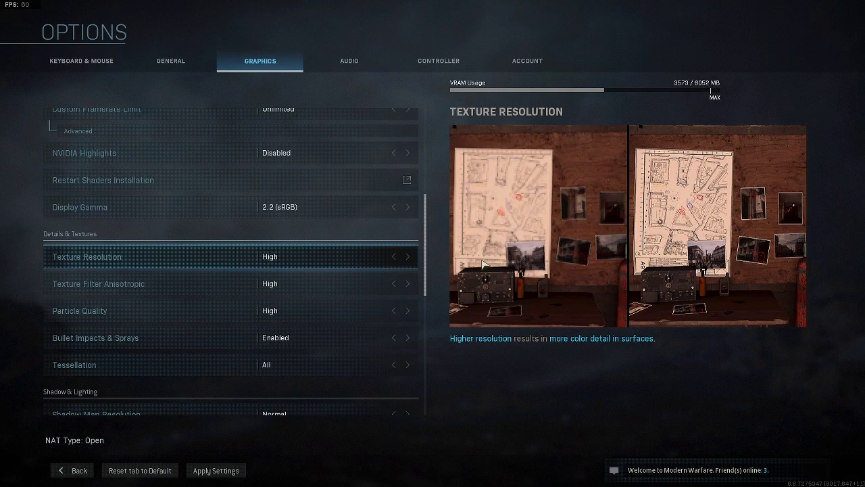
pyautogui.click(394, 257)
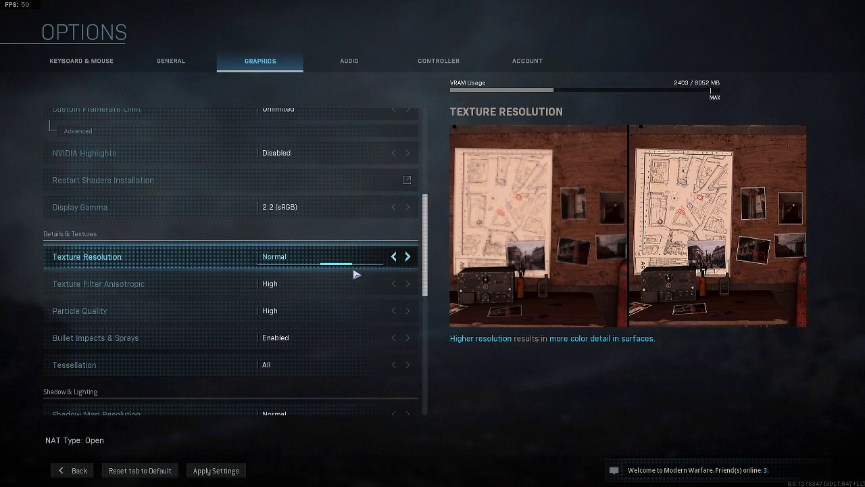
pyautogui.click(394, 257)
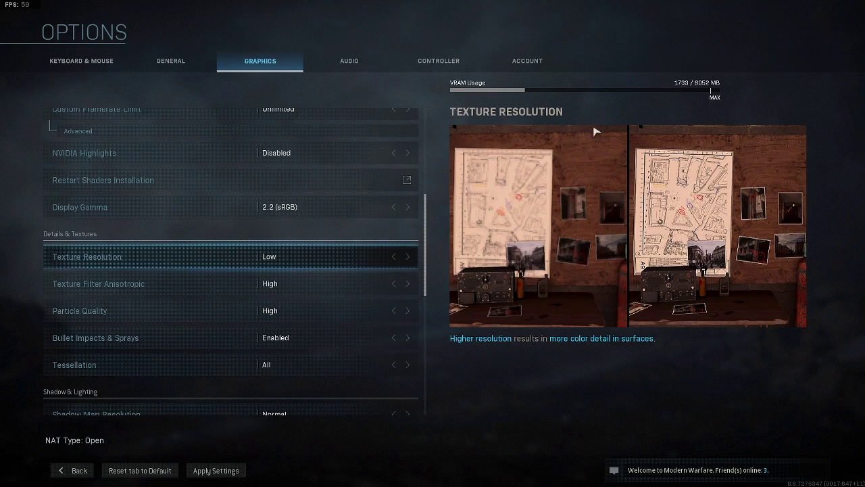
pyautogui.click(408, 257)
pyautogui.click(396, 258)
pyautogui.click(394, 258)
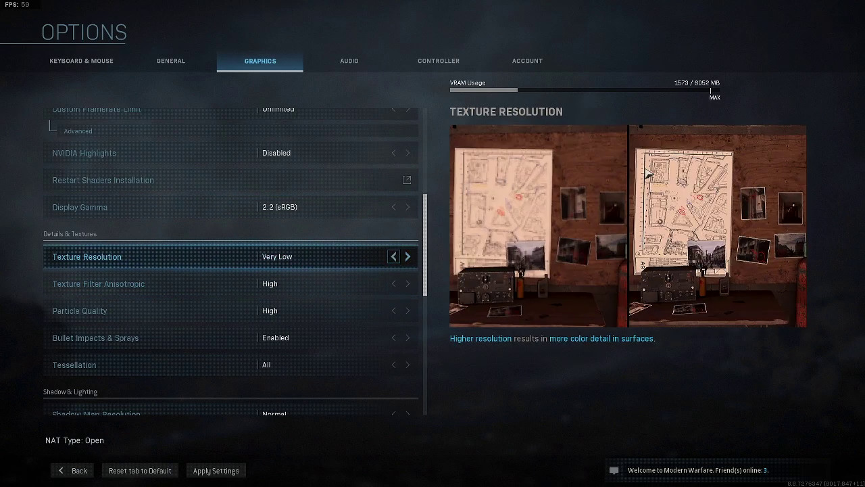
pyautogui.click(407, 256)
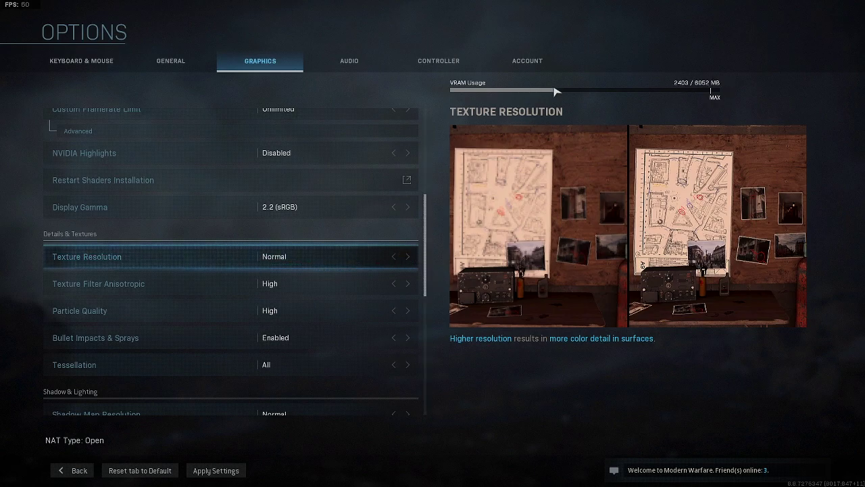
pyautogui.click(394, 257)
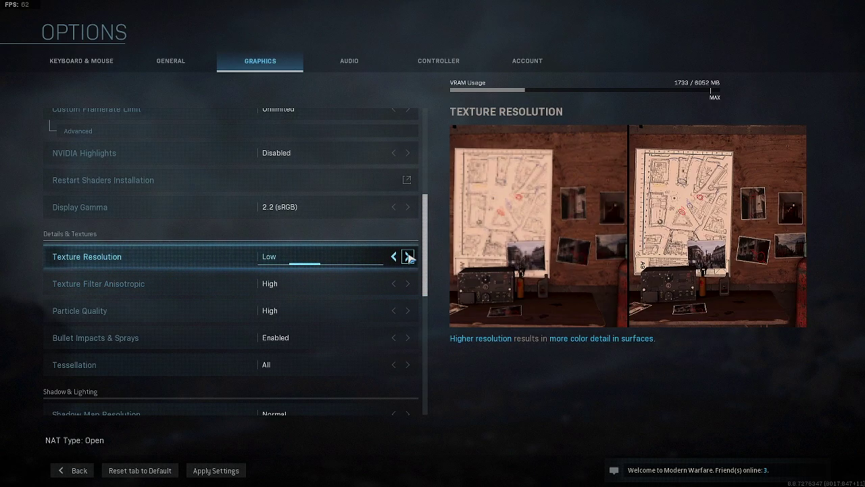
pyautogui.click(340, 251)
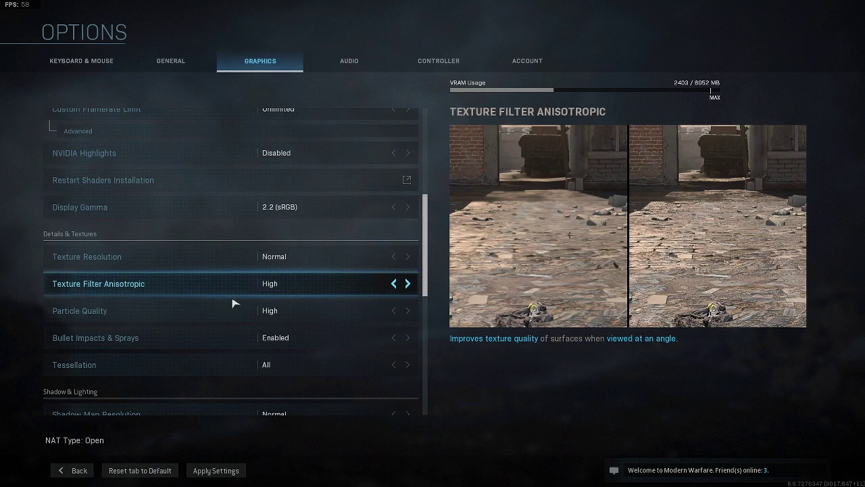
pyautogui.scroll(-1, 336, 312)
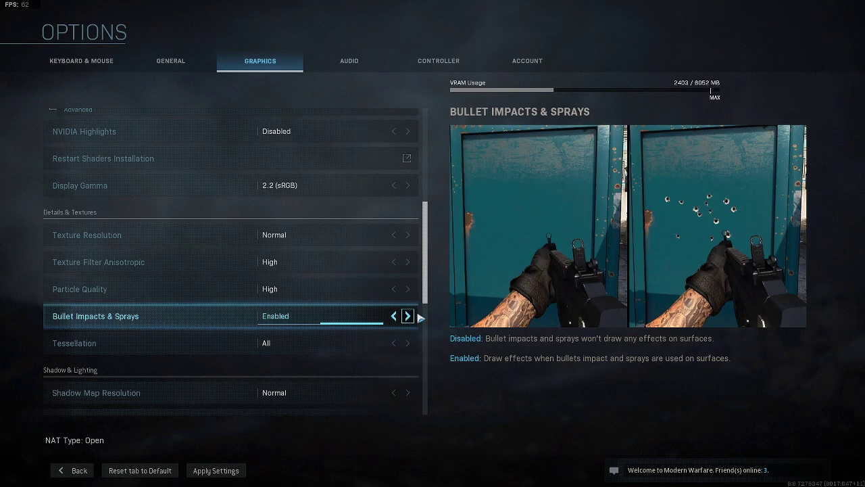
pyautogui.scroll(-3, 117, 289)
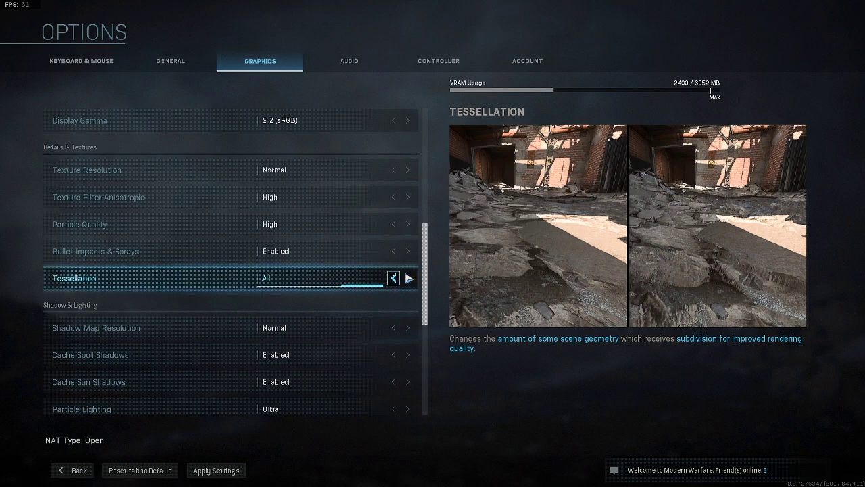
pyautogui.scroll(-4, 209, 250)
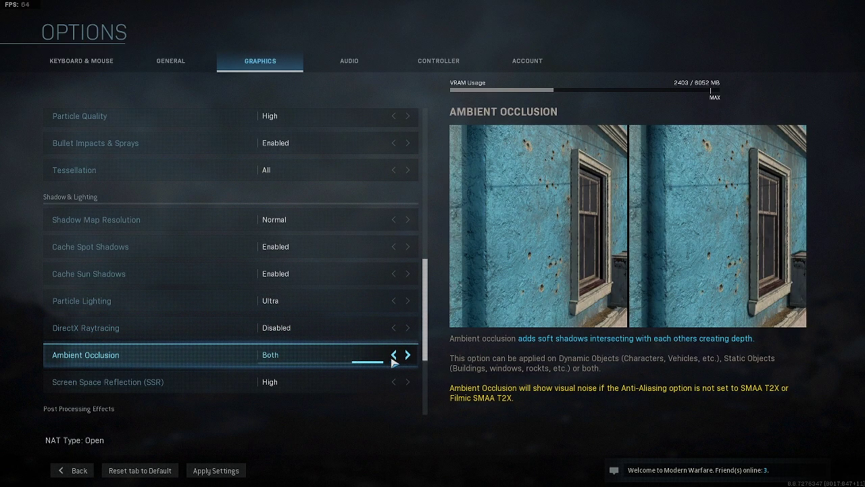
pyautogui.scroll(-1, 271, 314)
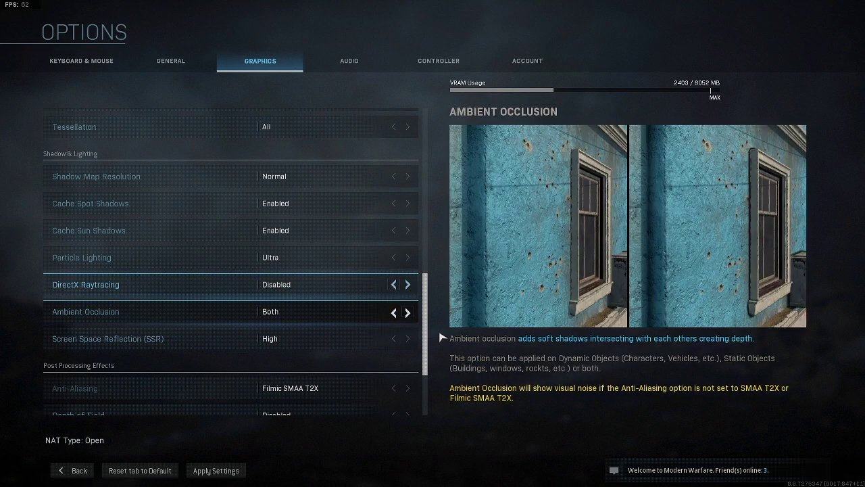
# Try Anti-Aliasing at SMAA T2X and Filmic SMAA T2X, then set it to Off.
pyautogui.scroll(-3, 321, 347)
pyautogui.click(50, 269)
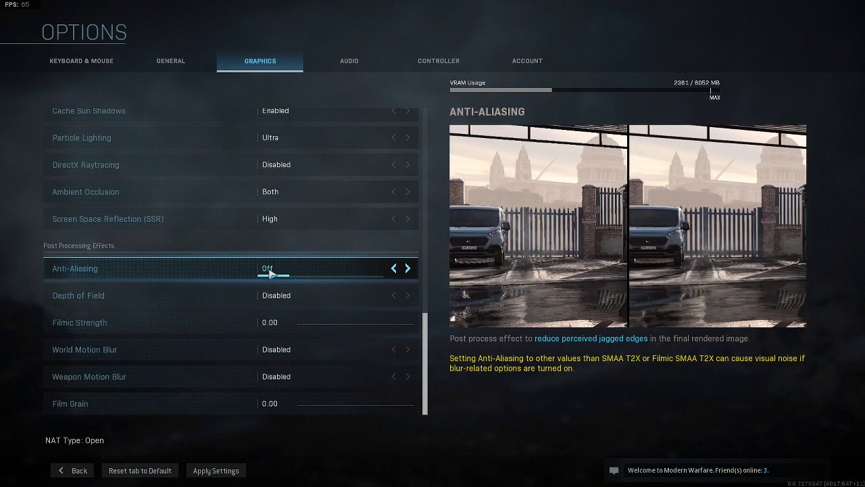
pyautogui.click(408, 269)
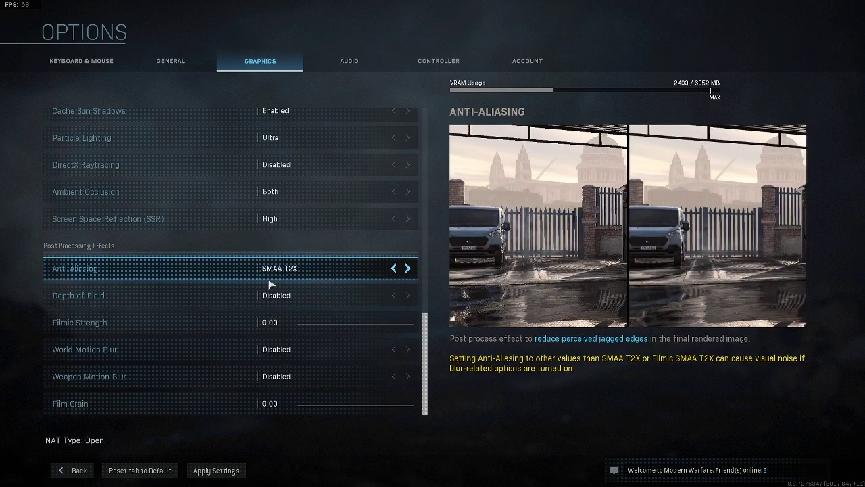
pyautogui.press('Down')
pyautogui.press('Down')
pyautogui.press('Down')
pyautogui.click(407, 268)
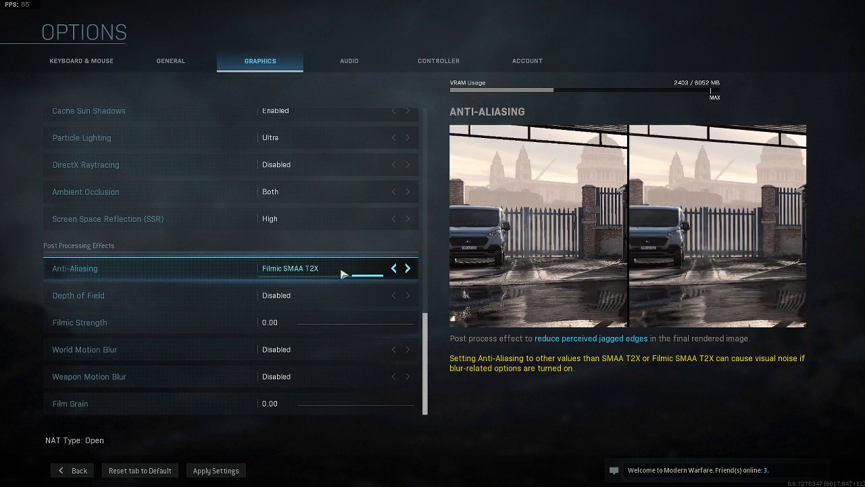
pyautogui.click(394, 269)
pyautogui.click(394, 269)
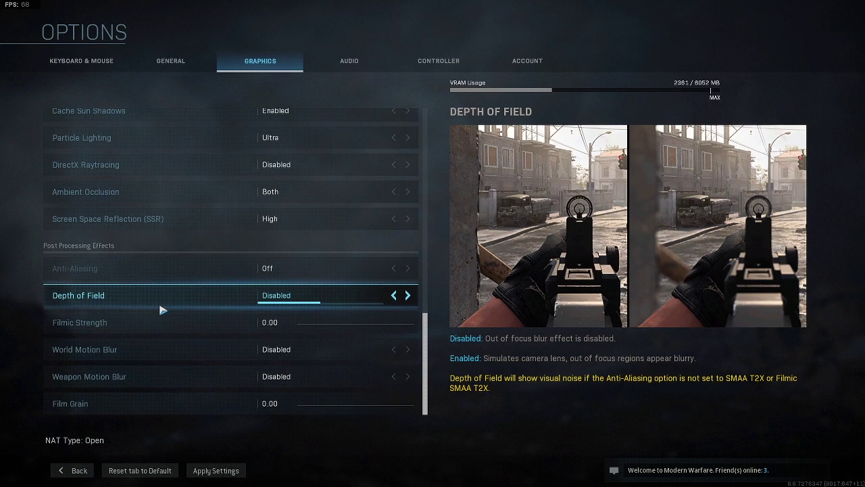
# Apply the unsaved graphics changes when moving to the Audio settings.
pyautogui.scroll(10, 162, 309)
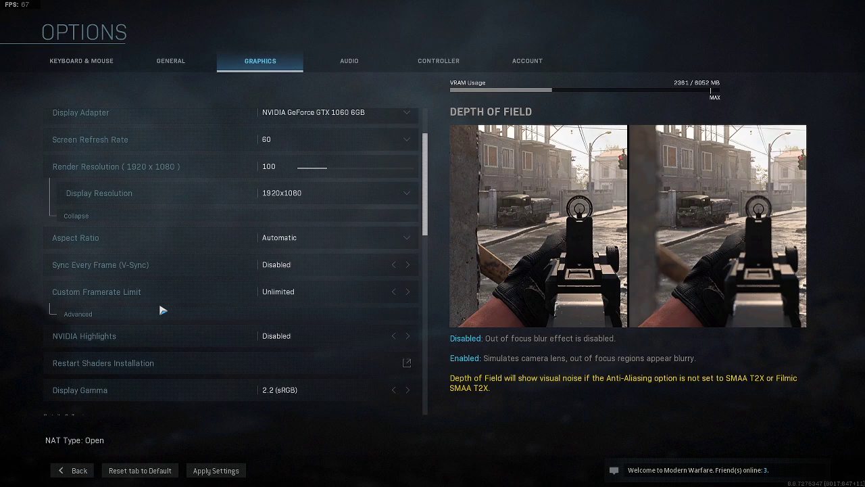
pyautogui.scroll(2, 162, 309)
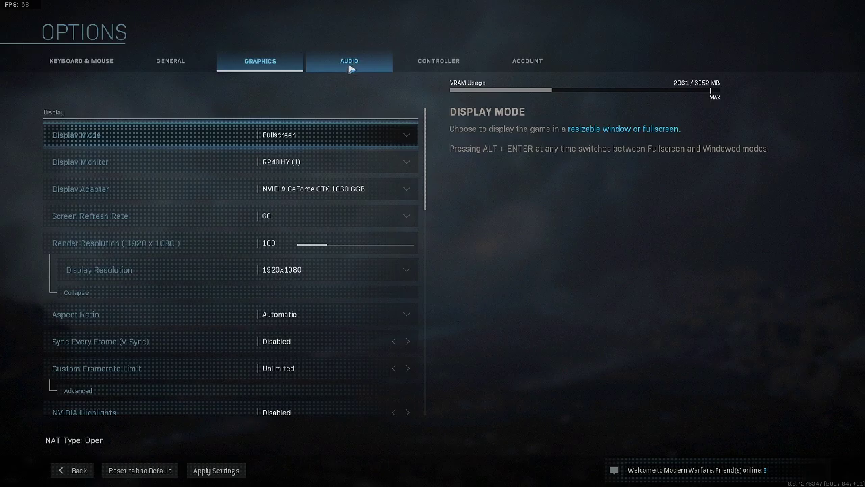
pyautogui.click(349, 67)
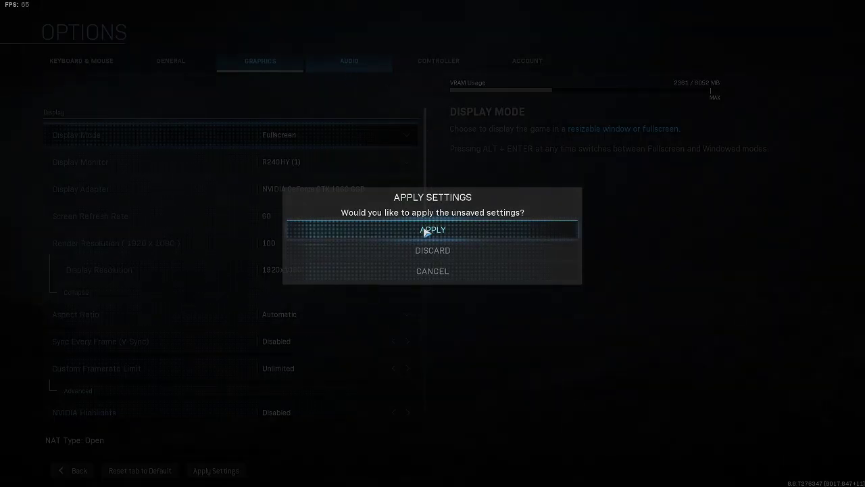
pyautogui.click(431, 254)
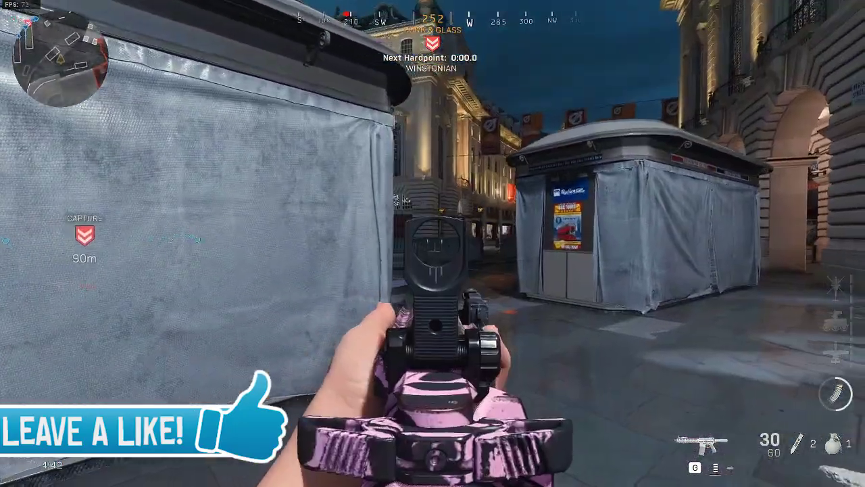
# Aim down sights and fire at an enemy in the Hardpoint match.
pyautogui.rightClick(433, 244)
pyautogui.click(433, 243)
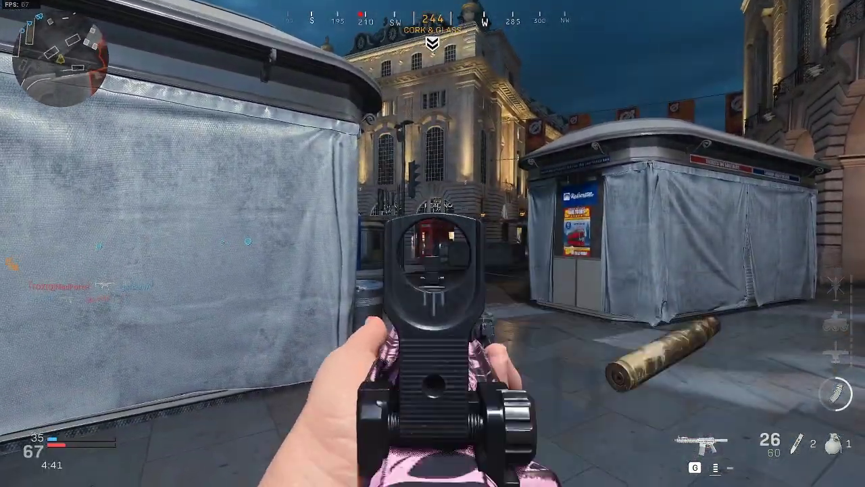
pyautogui.click(432, 243)
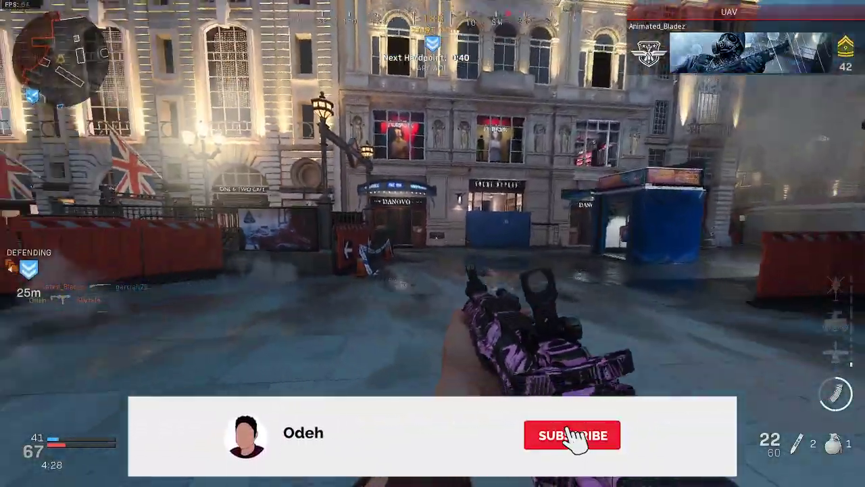